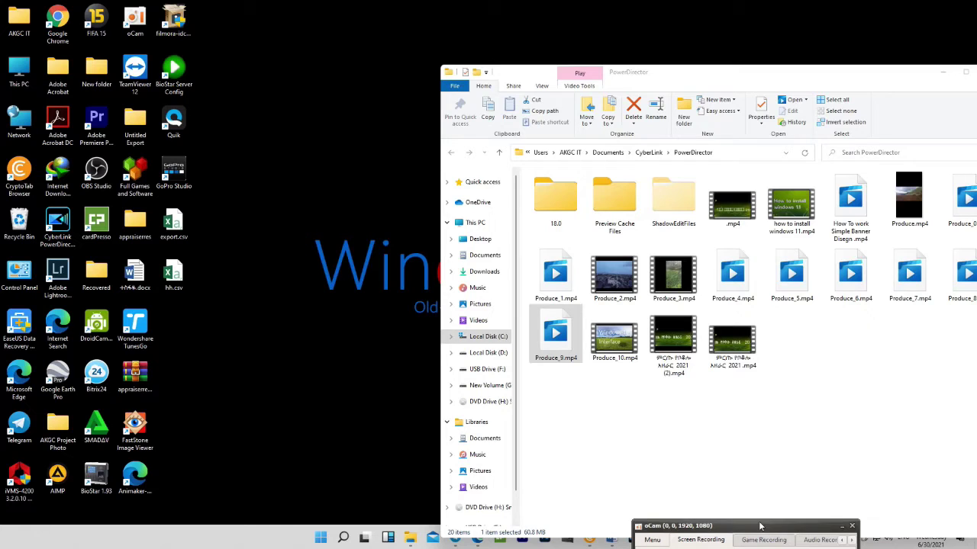
Move the PowerDirector folder window and the oCam recorder window apart on the desktop.
drag(820, 68, 454, 31)
drag(763, 525, 969, 168)
drag(877, 173, 976, 168)
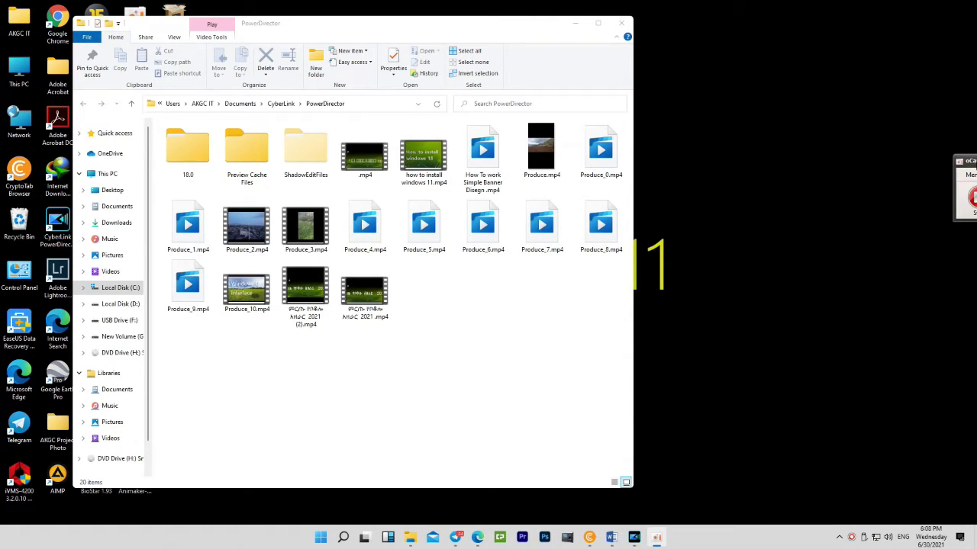
right_click(963, 164)
key(Escape)
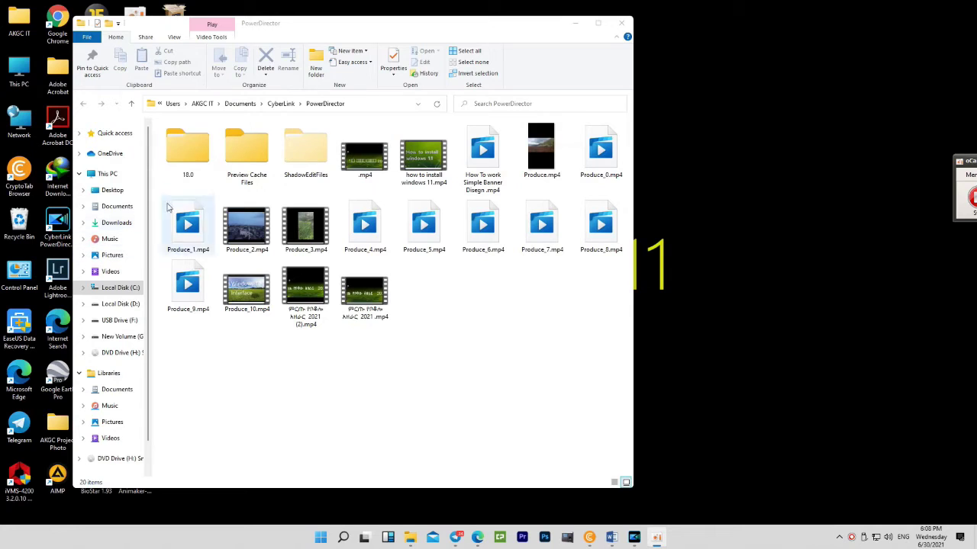
Open the Smadav Pro 2021 14.6.2 folder on USB Drive (F:).
click(108, 173)
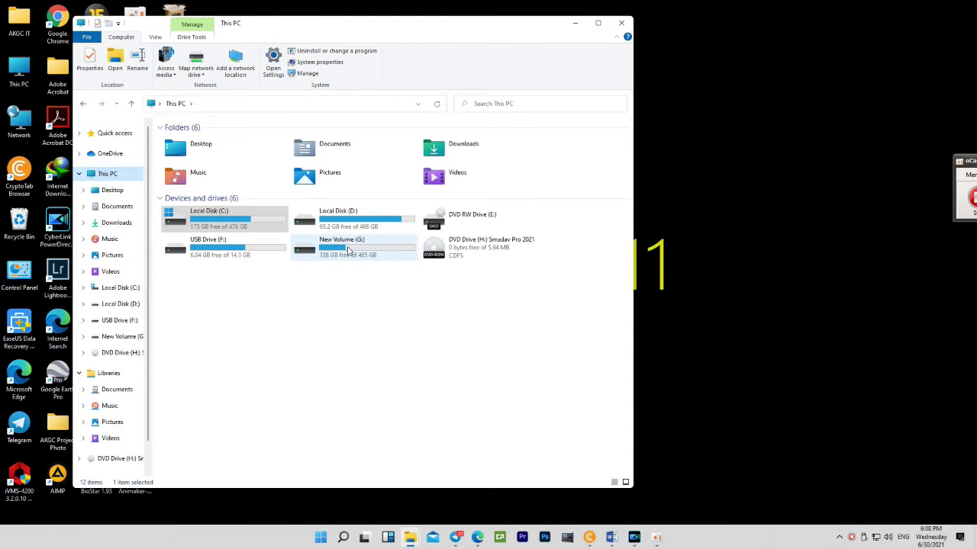
double_click(199, 248)
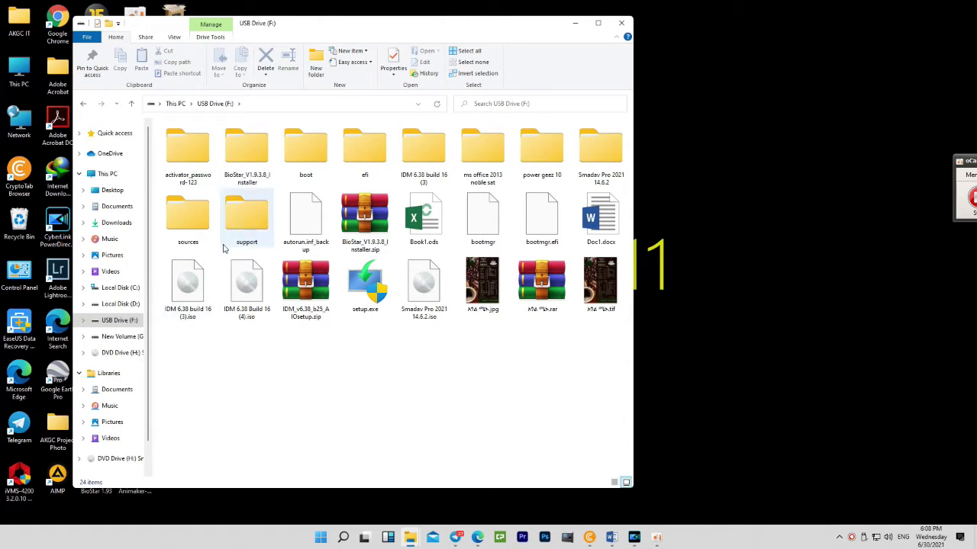
double_click(611, 170)
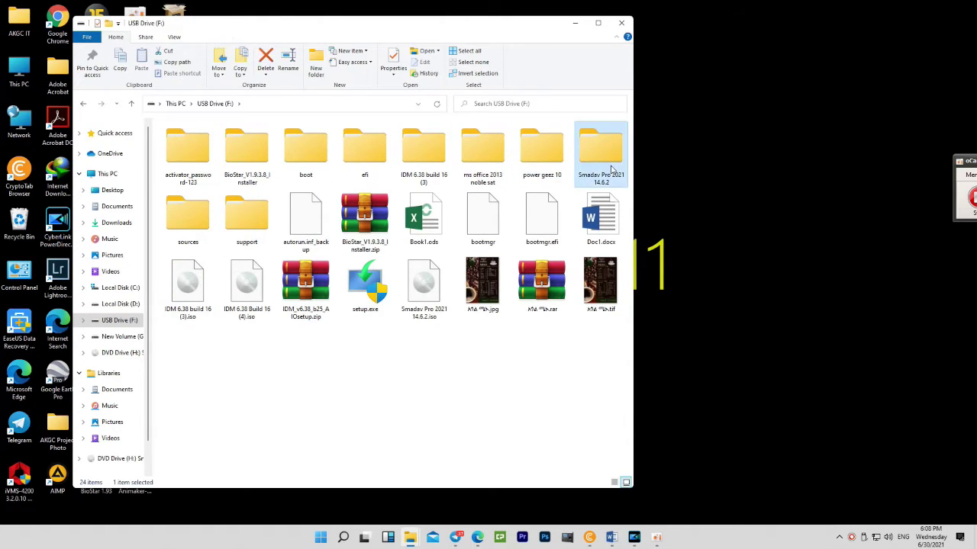
Turn off Real-time protection in Windows Security's virus and threat protection settings, and minimise its window.
click(839, 538)
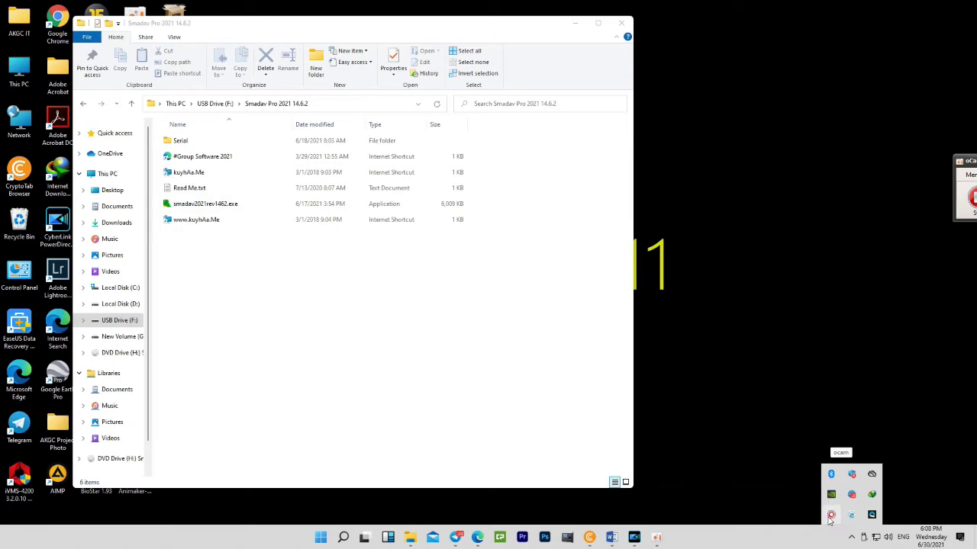
click(853, 474)
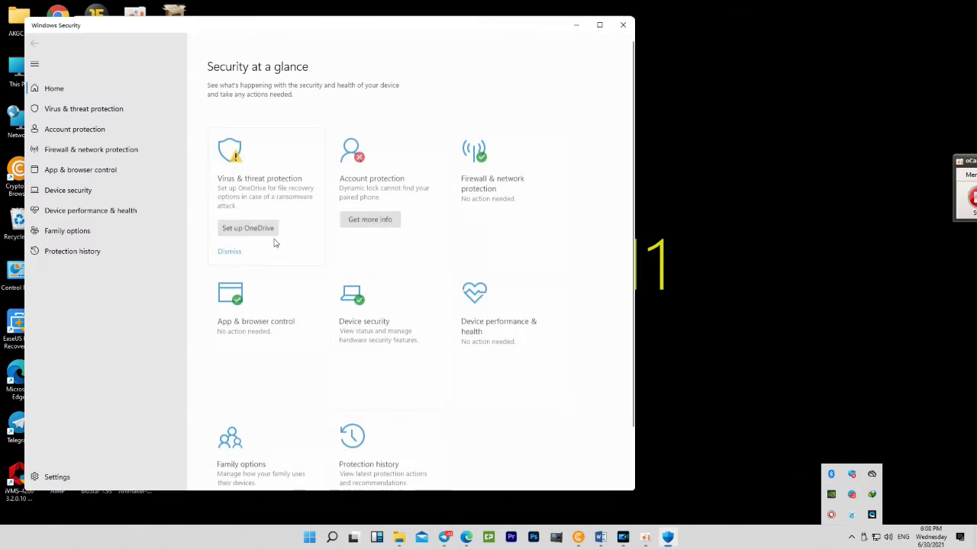
click(84, 109)
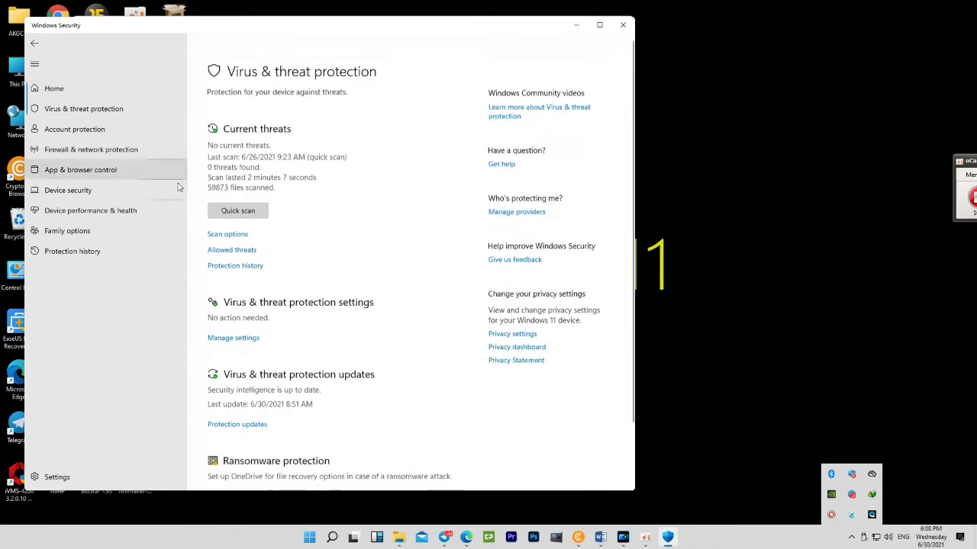
click(229, 321)
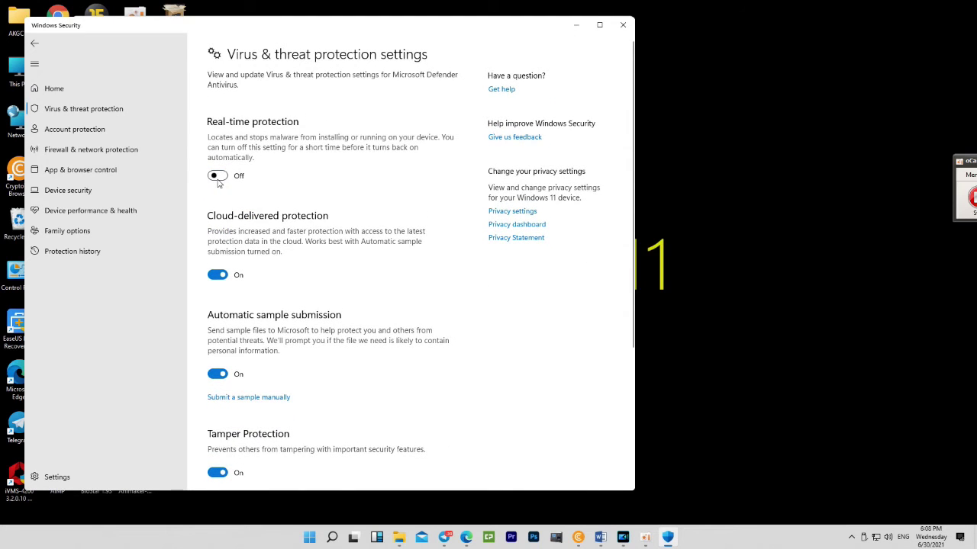
click(576, 25)
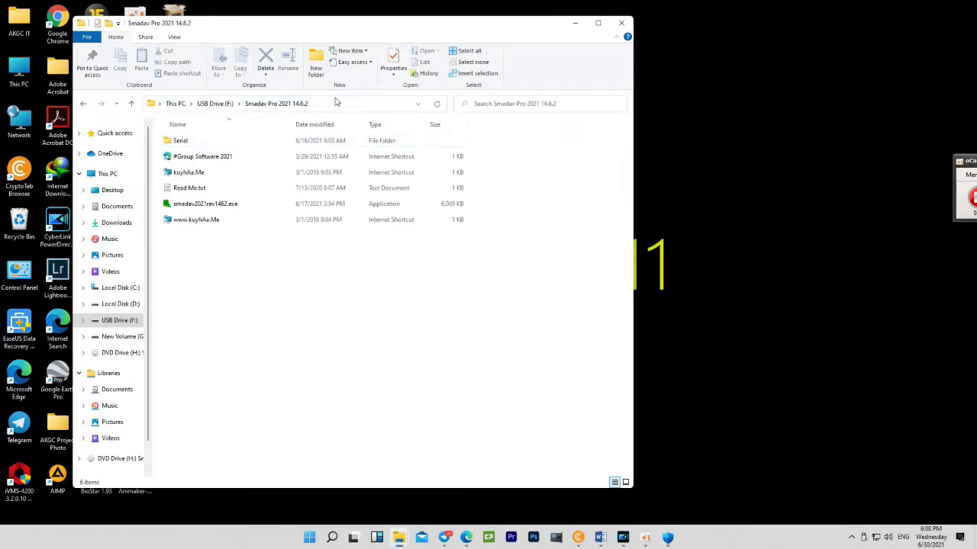
Run smadav2021rev1462.exe, agree to update the existing installation, accept the licence agreement and complete the setup.
double_click(183, 210)
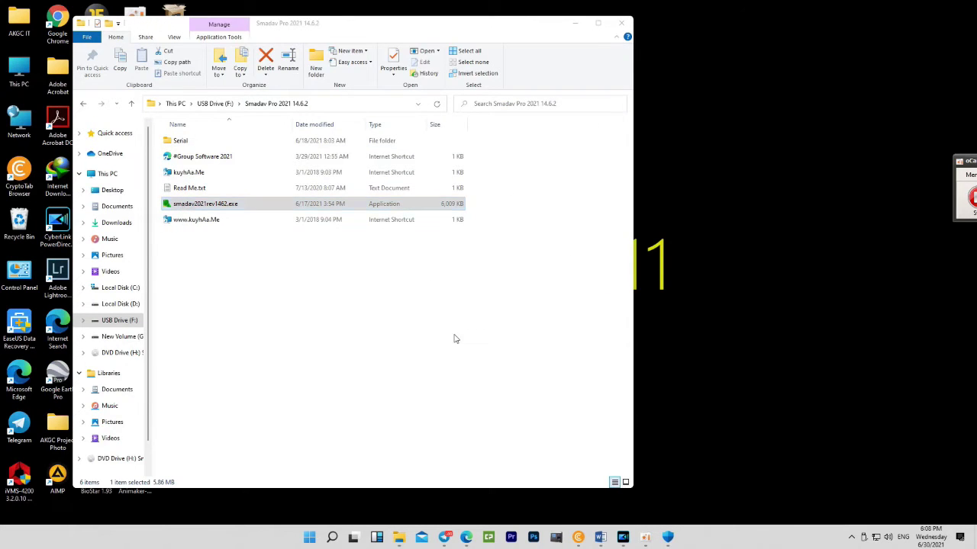
click(499, 290)
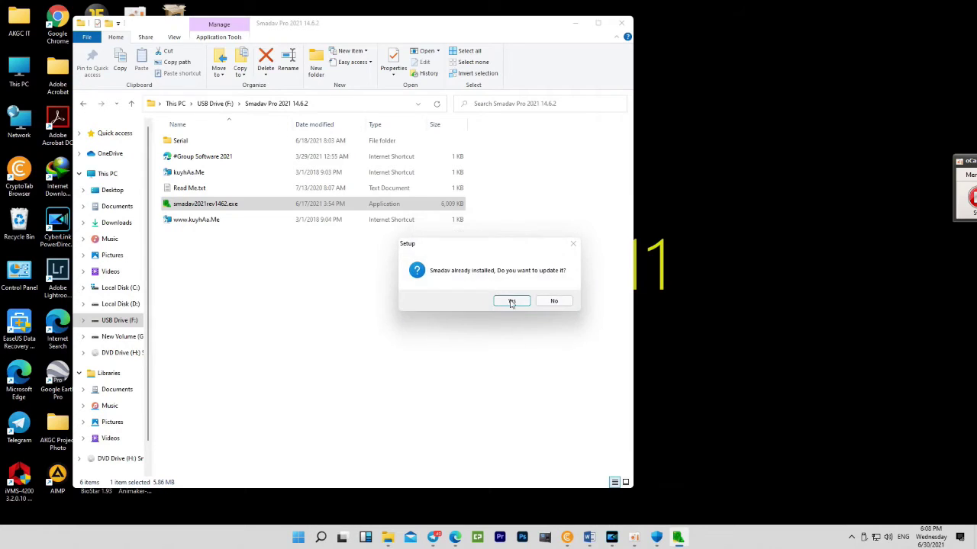
click(511, 301)
click(548, 351)
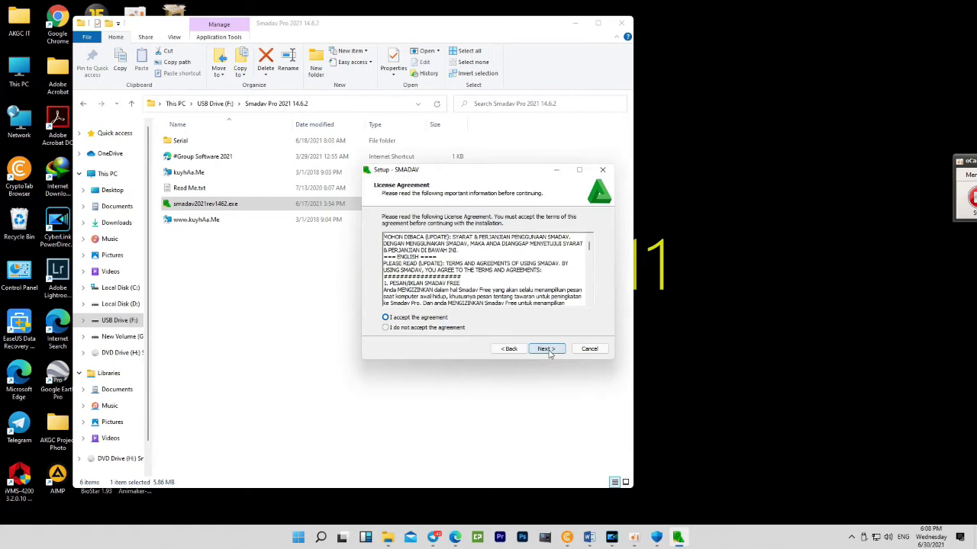
click(547, 349)
click(546, 349)
click(546, 349)
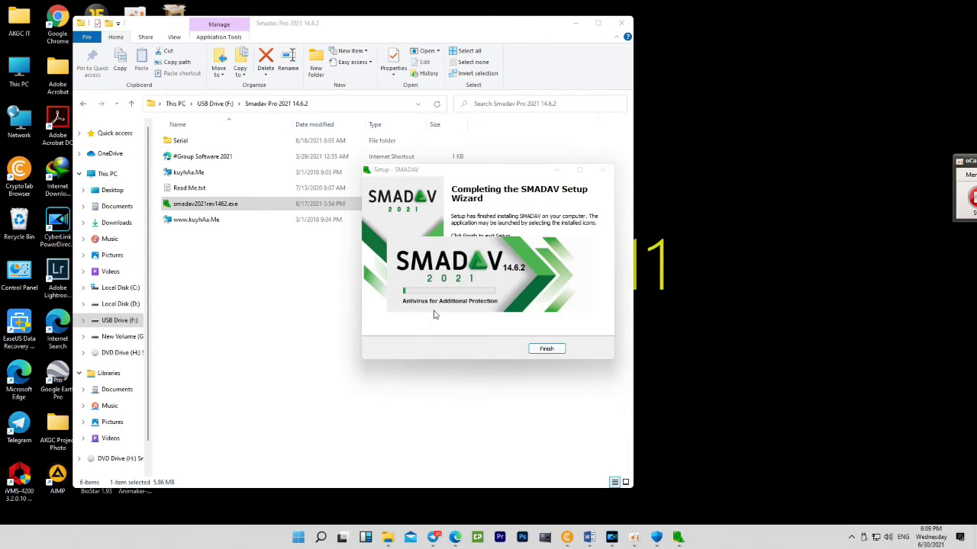
click(547, 349)
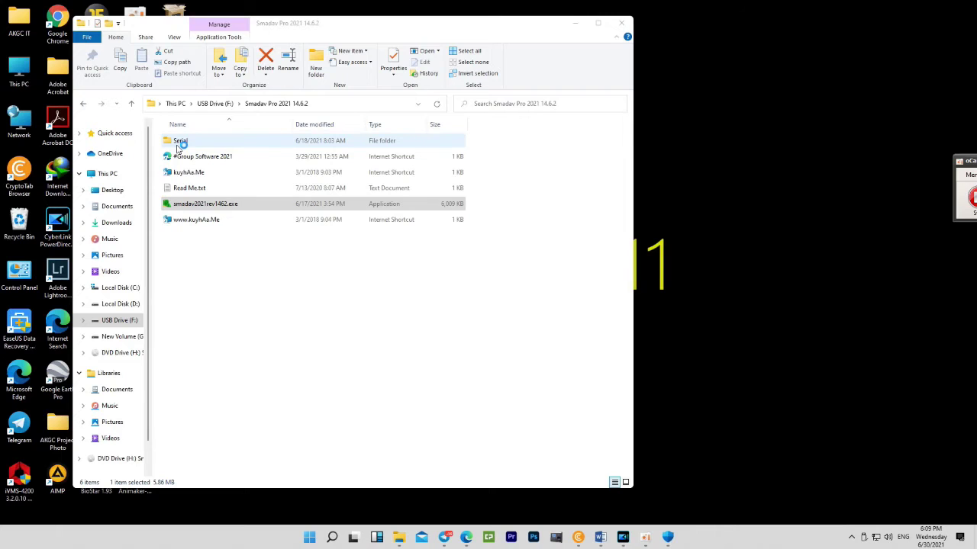
Merge reg.reg from the Serial folder into the Windows registry.
double_click(176, 147)
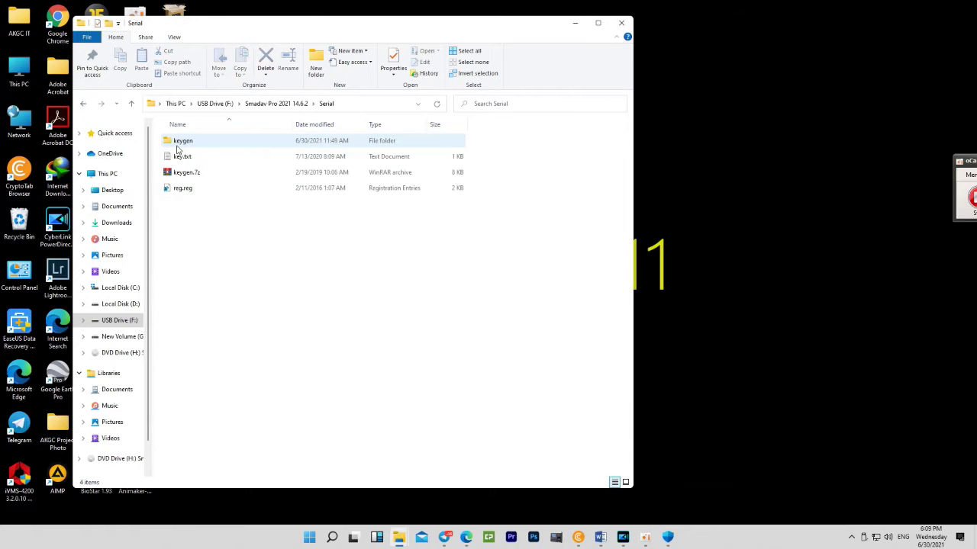
right_click(175, 189)
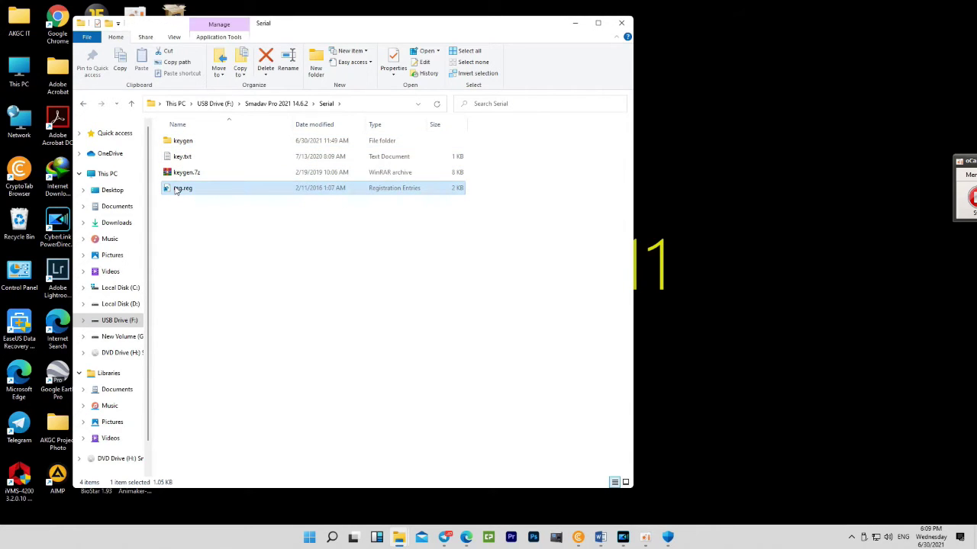
click(199, 196)
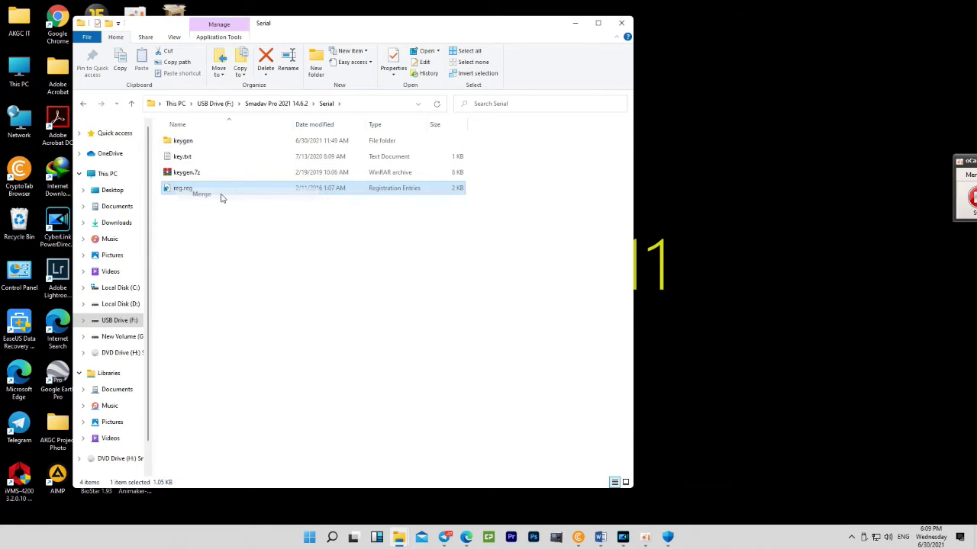
click(566, 280)
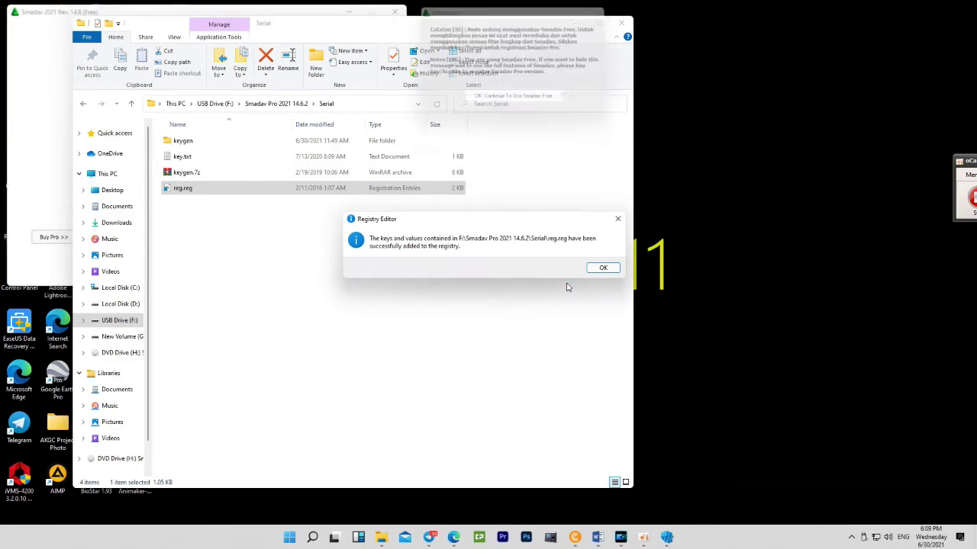
click(603, 268)
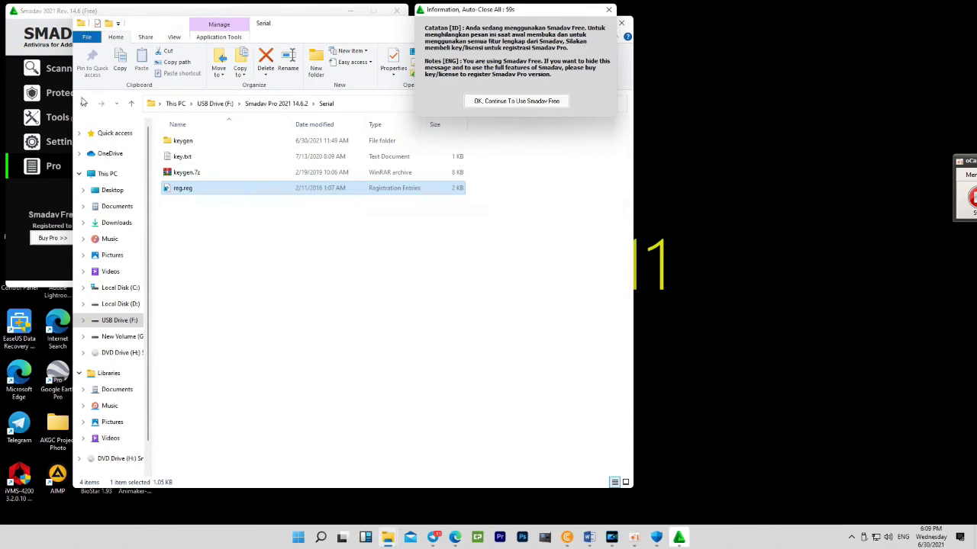
View the registration details in key.txt from the Serial folder, and close the file.
click(83, 103)
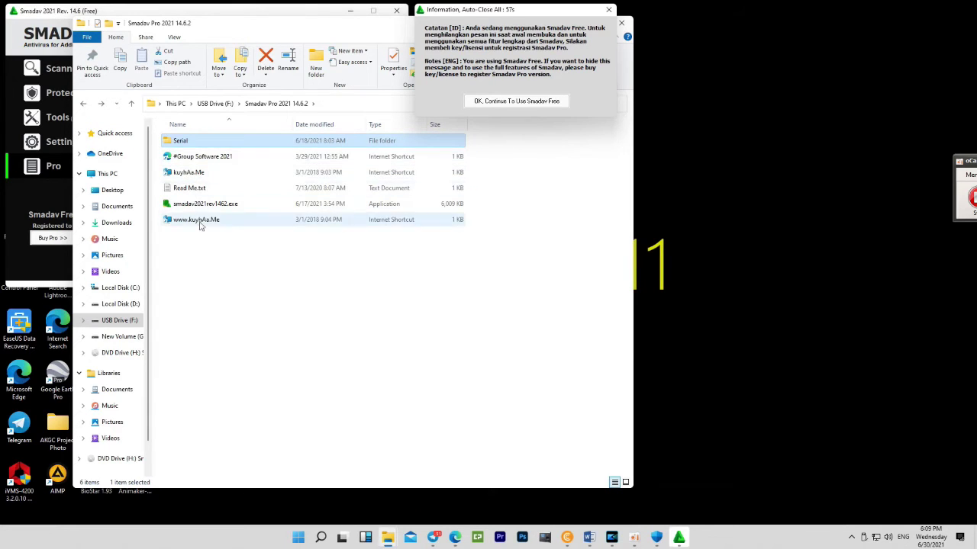
double_click(183, 142)
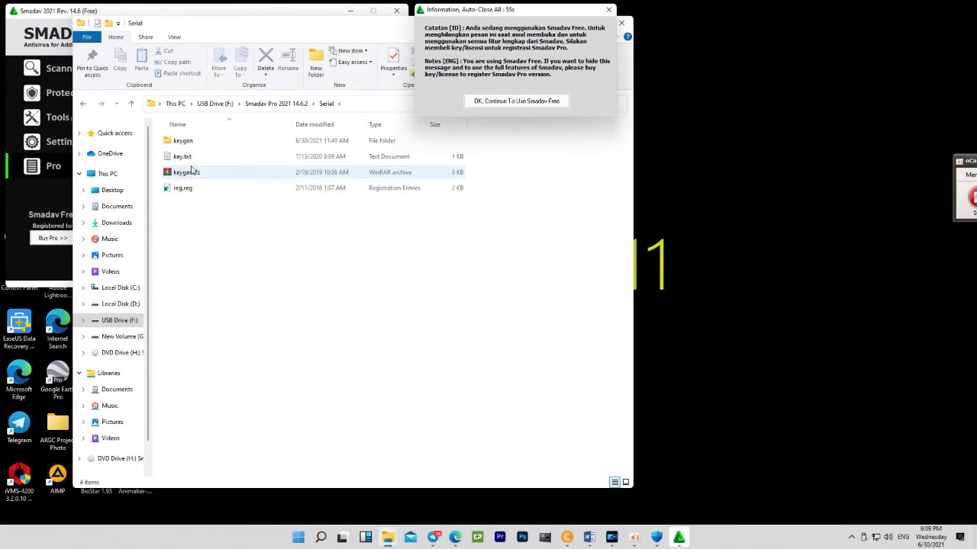
click(183, 173)
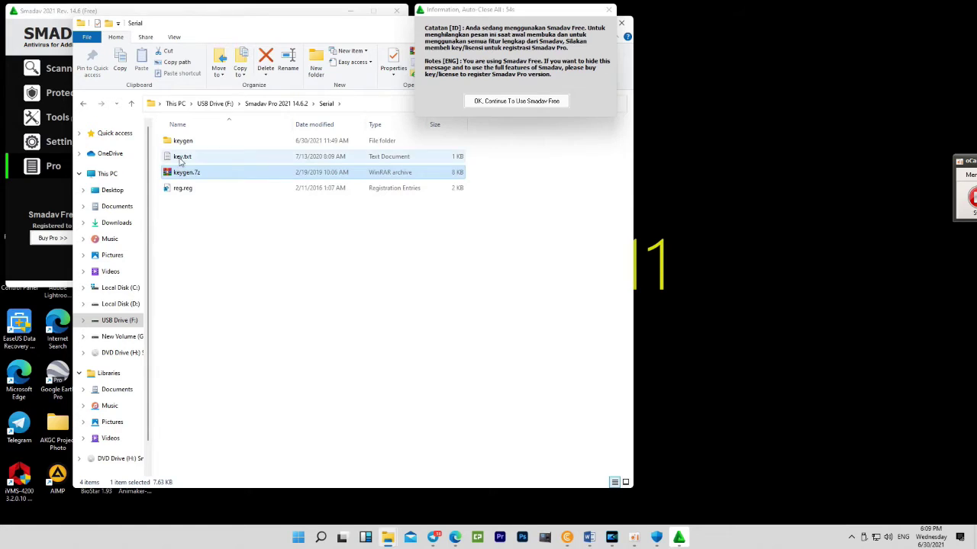
double_click(182, 158)
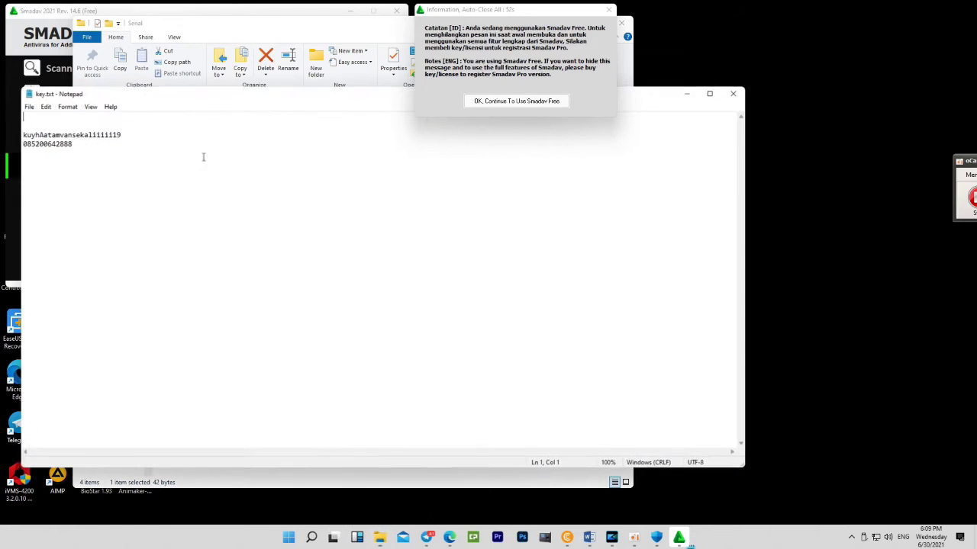
double_click(48, 143)
click(734, 93)
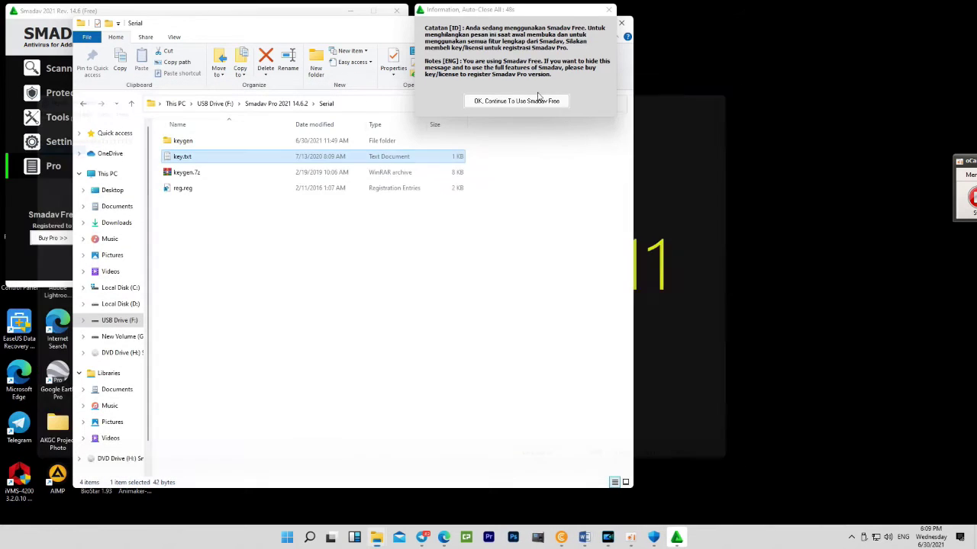
Extract keygen.7z into the keygen folder and open that folder.
click(182, 174)
right_click(184, 178)
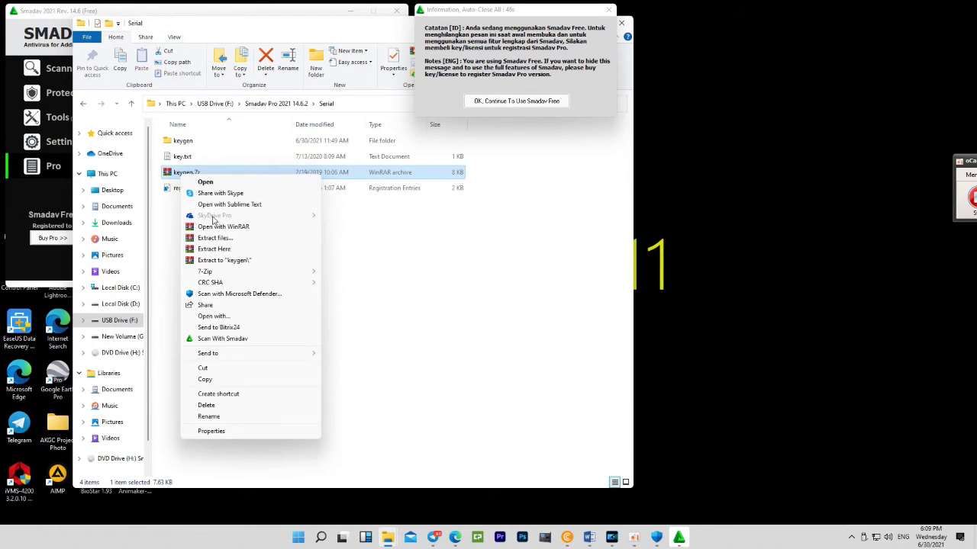
click(219, 260)
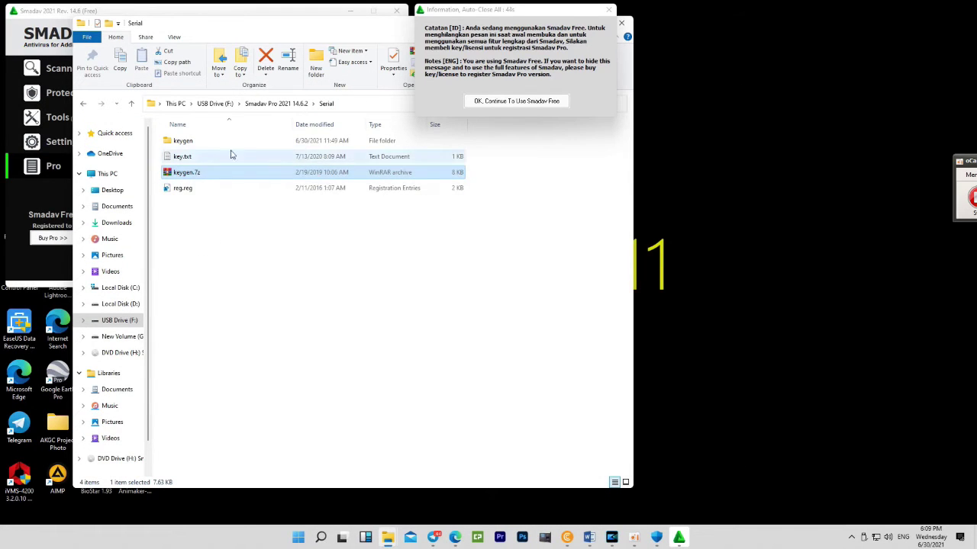
click(184, 145)
double_click(183, 148)
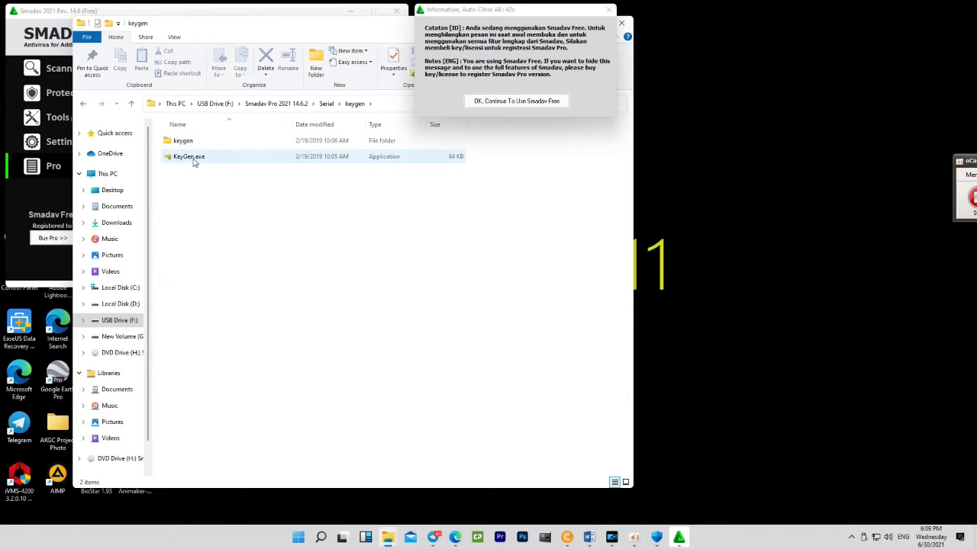
Try to run KeyGen.exe from the extracted keygen folder.
double_click(191, 158)
click(563, 313)
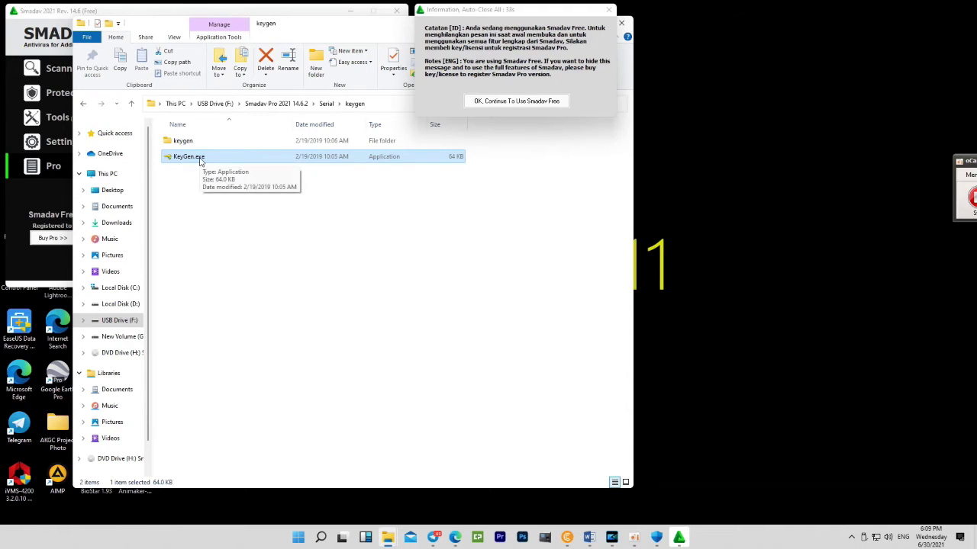
double_click(200, 159)
click(571, 313)
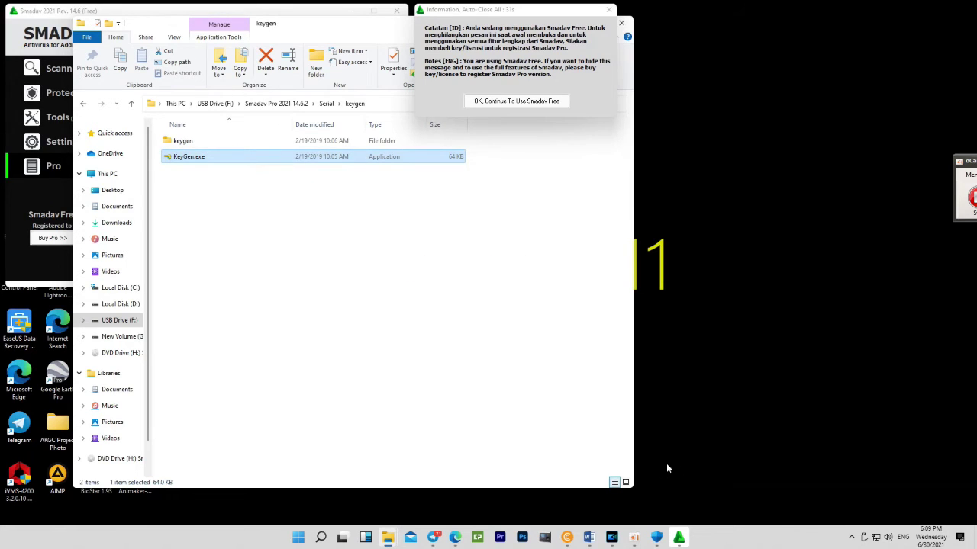
double_click(182, 157)
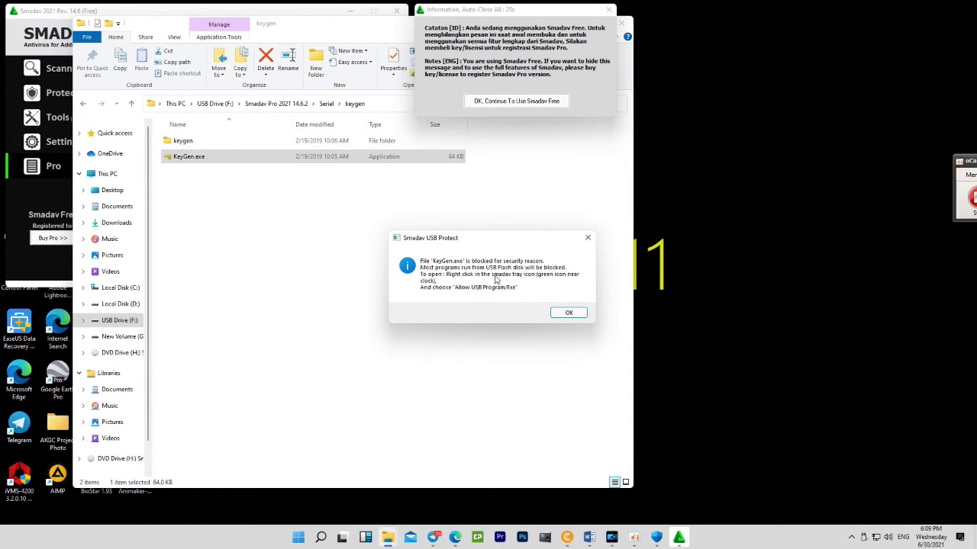
click(569, 312)
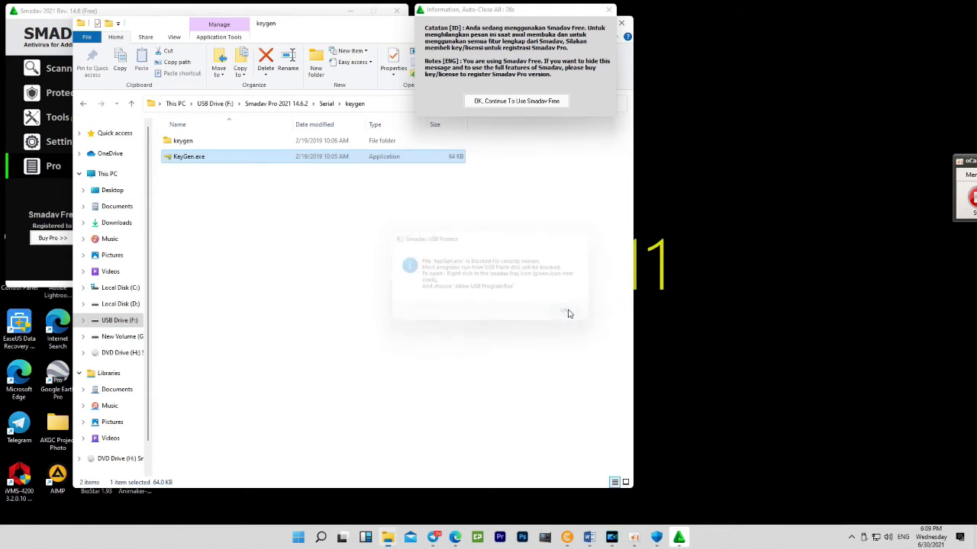
Close the Smadav main window and its update window.
click(679, 539)
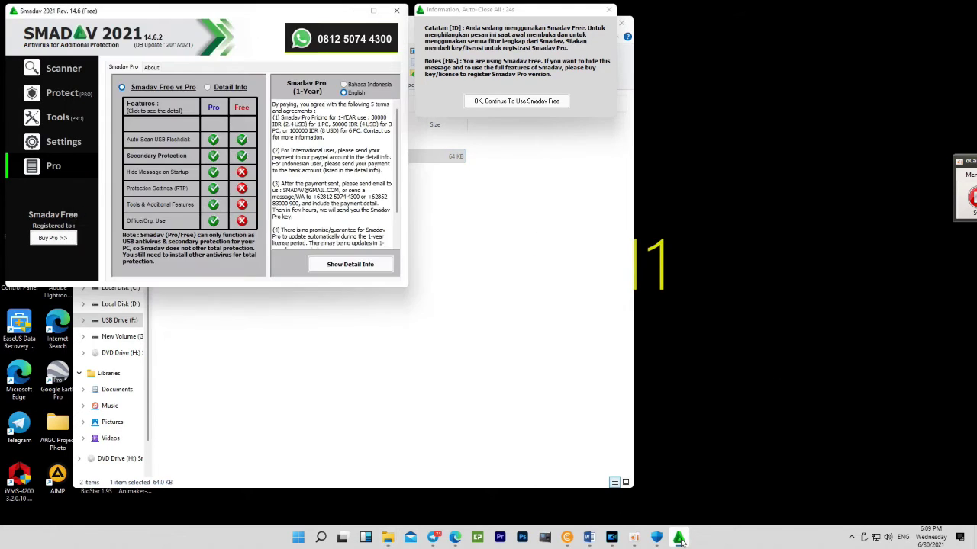
click(397, 10)
click(603, 198)
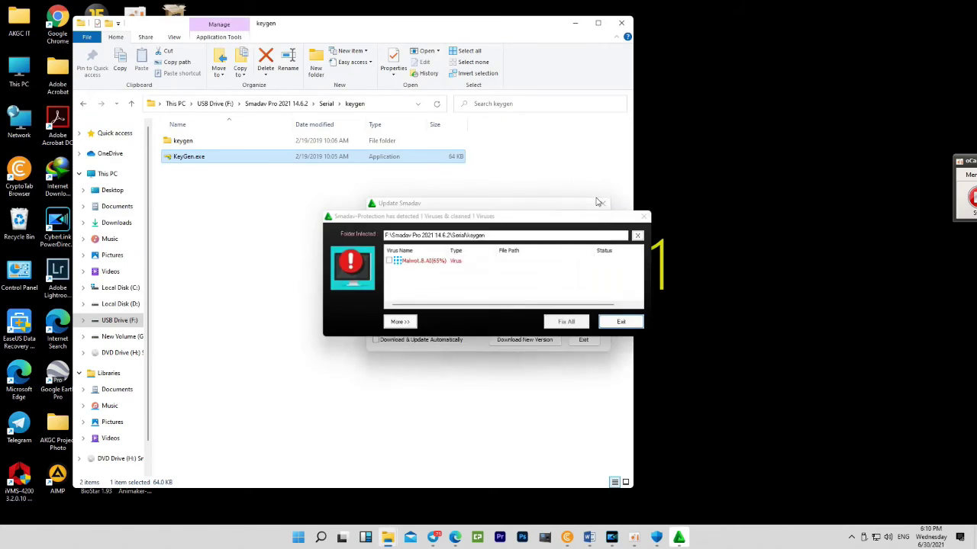
Exit the Smadav protection running in the background and confirm the exit.
click(853, 538)
right_click(821, 515)
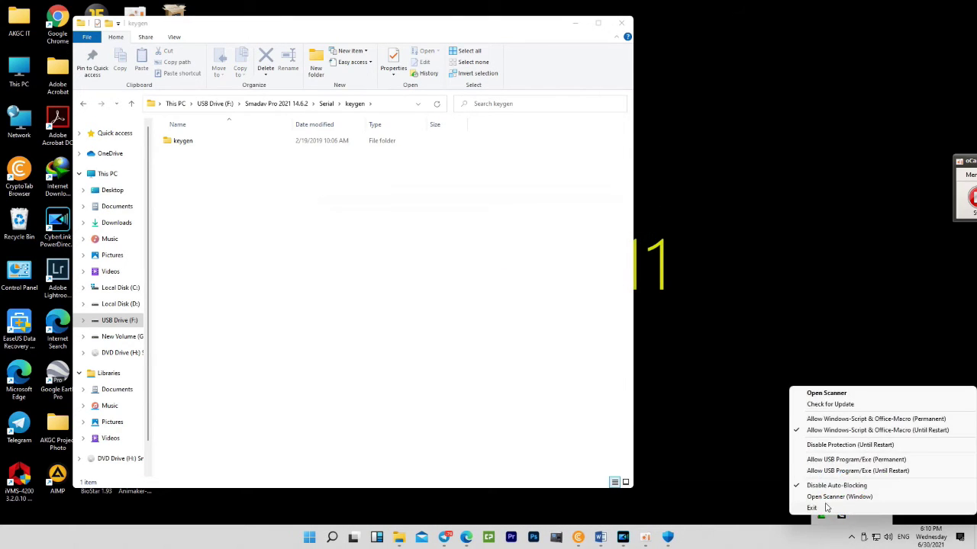
click(811, 508)
click(523, 303)
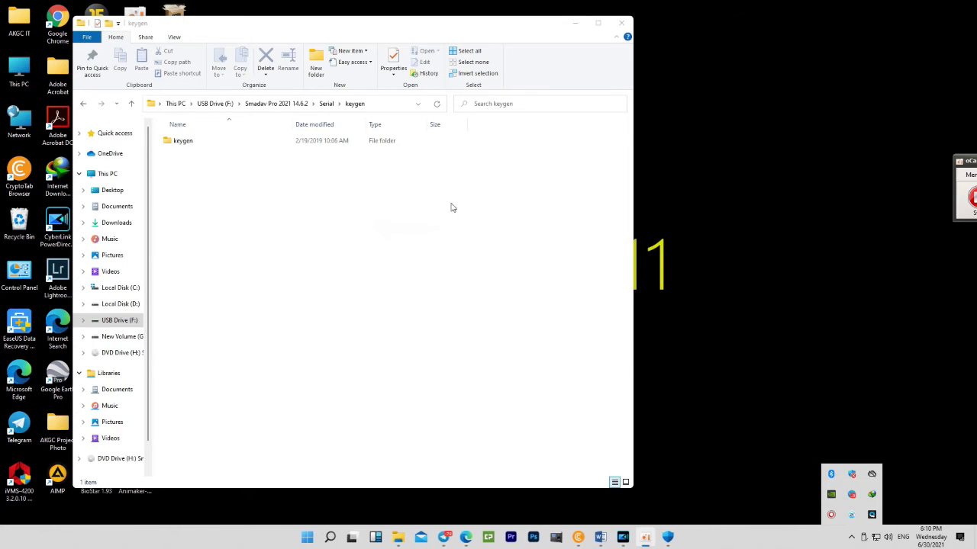
Open the nested keygen folder and run KeyGen.exe.
double_click(177, 142)
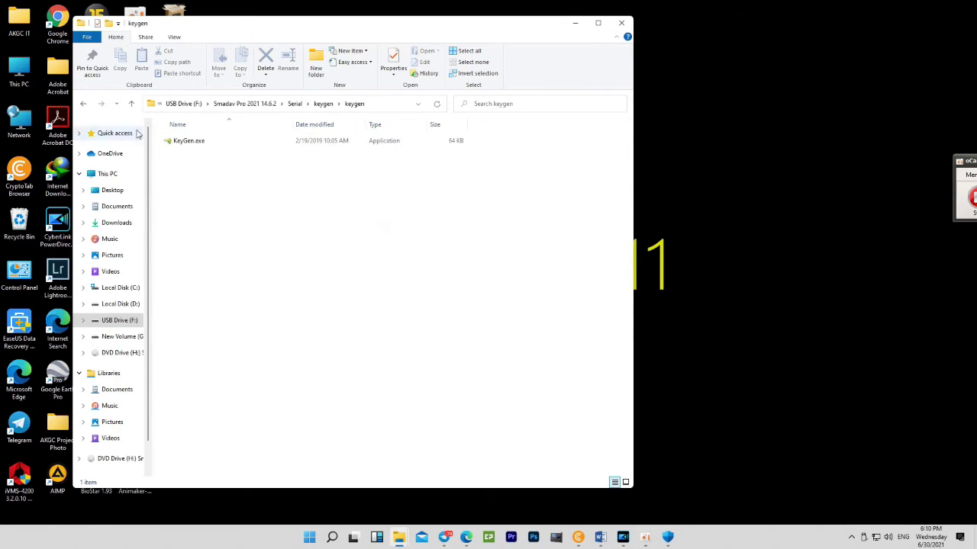
click(190, 145)
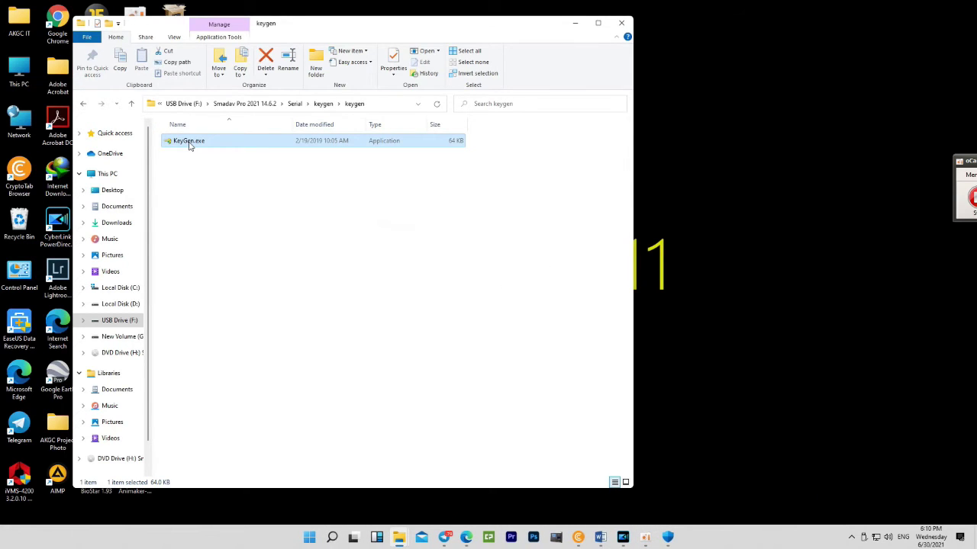
double_click(190, 145)
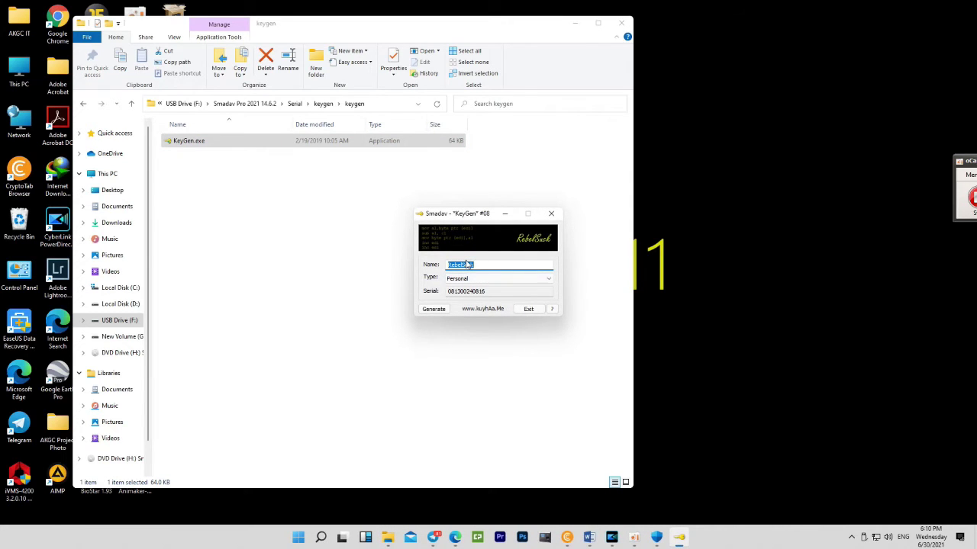
Generate a Personal type serial for the name "name" and select the serial.
text(ra)
click(468, 279)
click(397, 285)
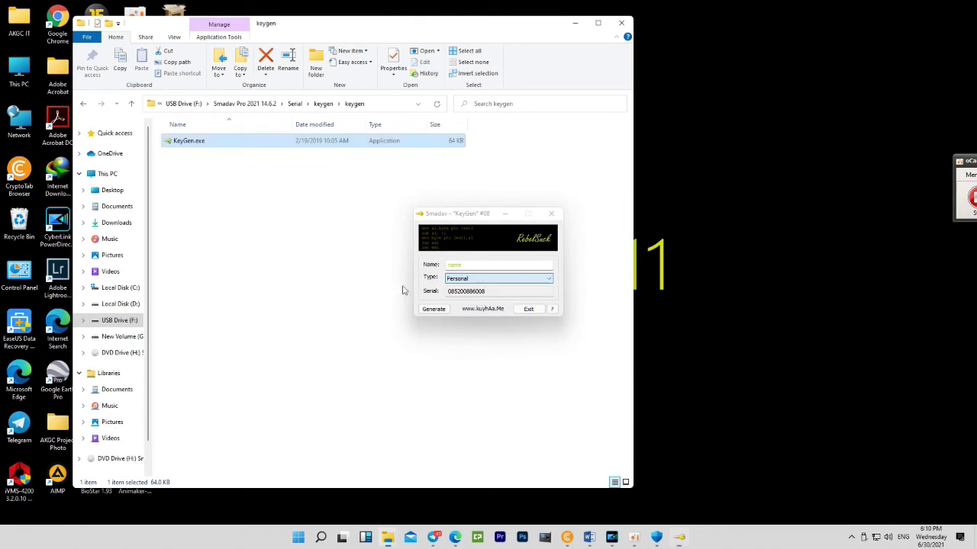
click(435, 310)
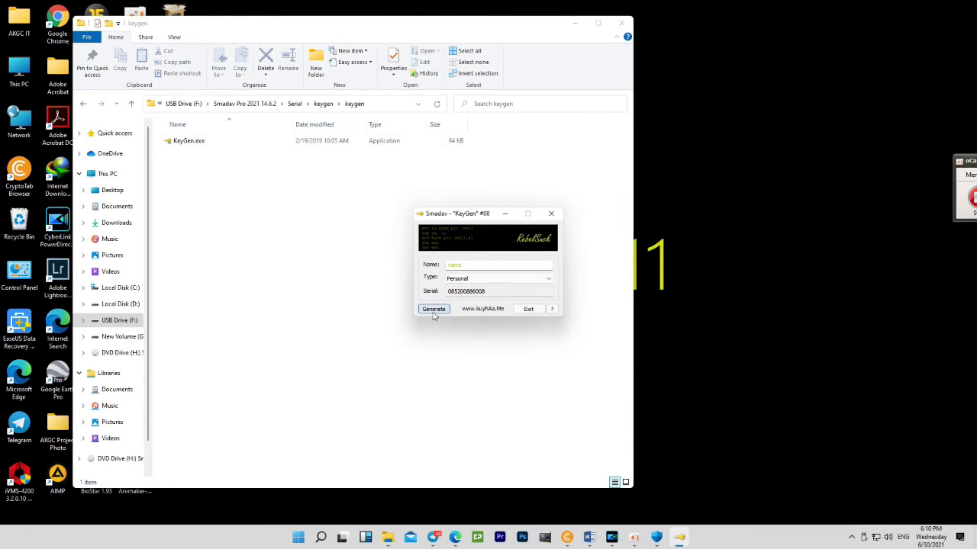
double_click(486, 292)
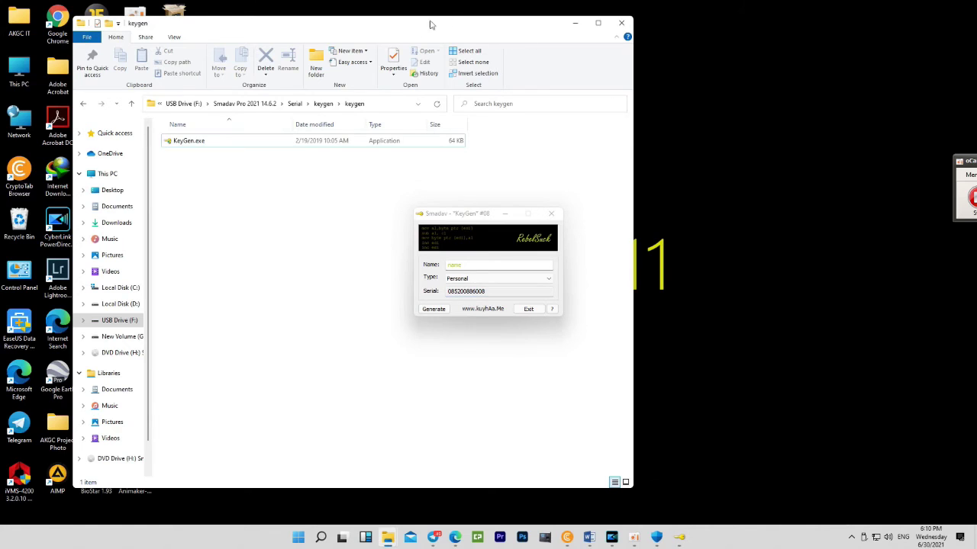
Move the keygen folder window off the desktop icons, launch SMADAV from the desktop and minimize the key generator.
drag(410, 28, 618, 58)
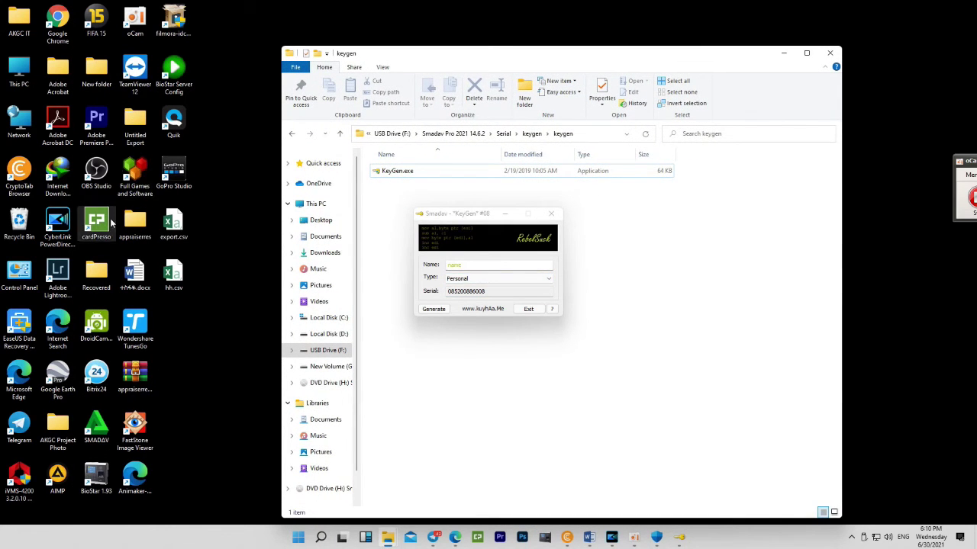
click(458, 279)
drag(468, 265, 453, 264)
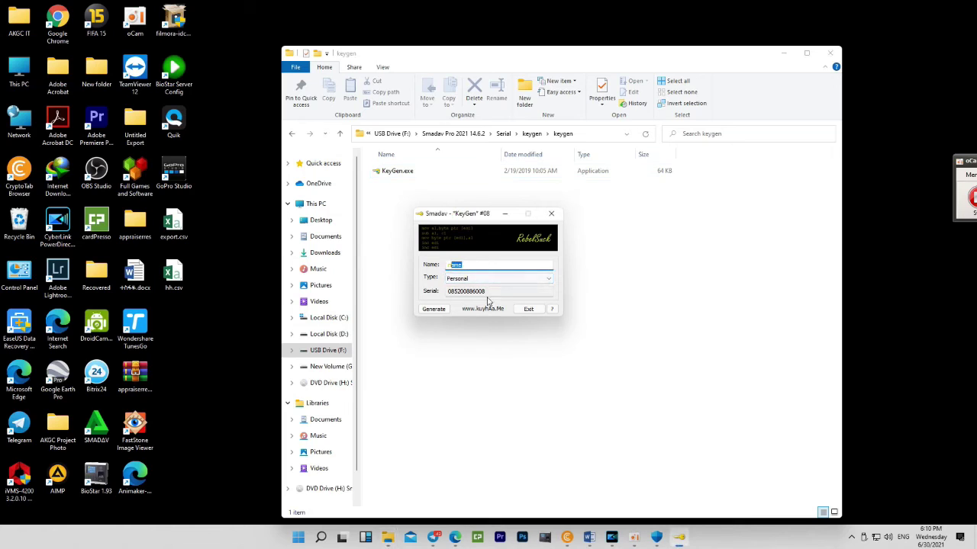
click(506, 278)
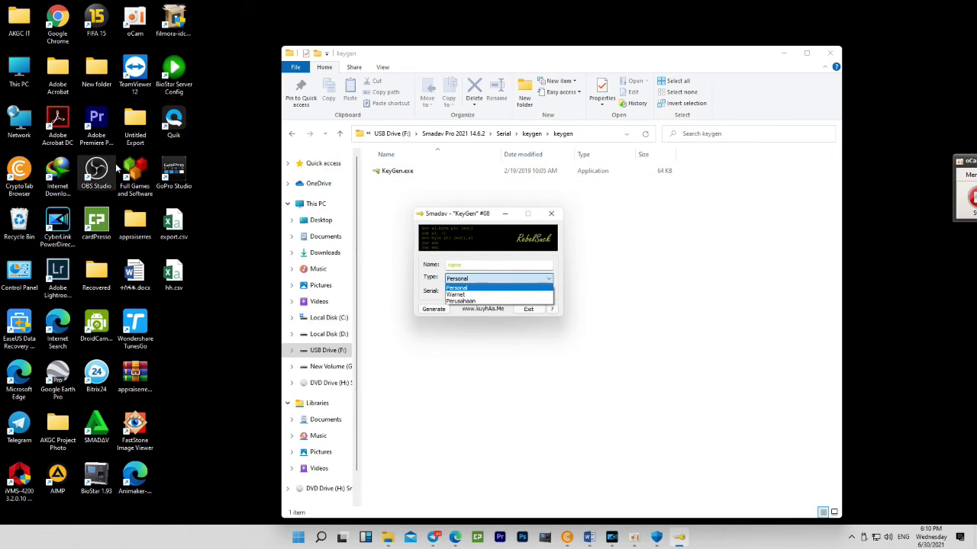
click(105, 437)
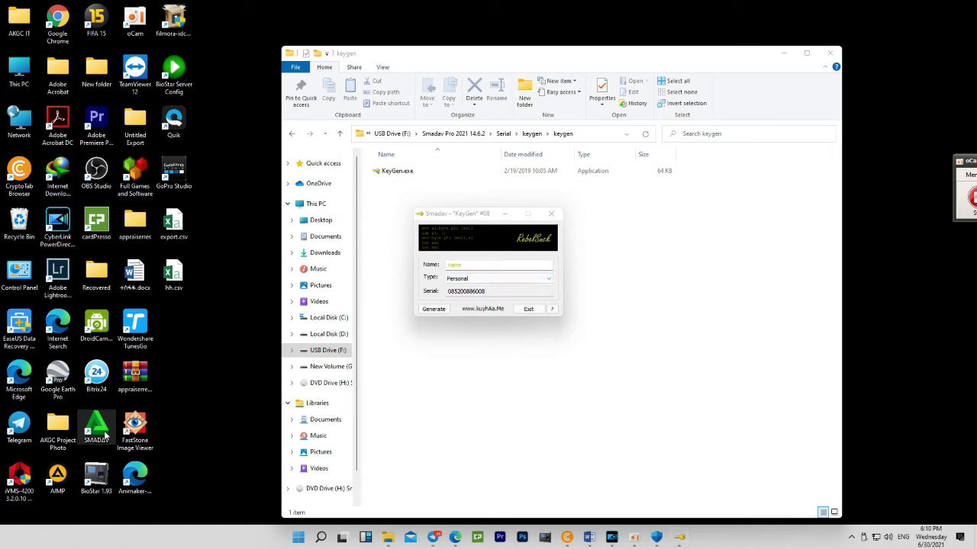
double_click(105, 436)
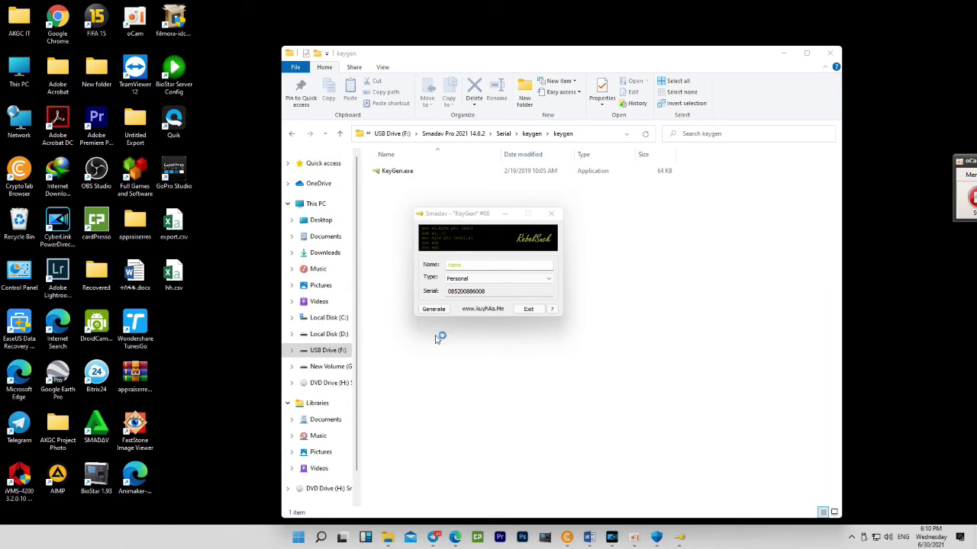
click(504, 214)
click(519, 299)
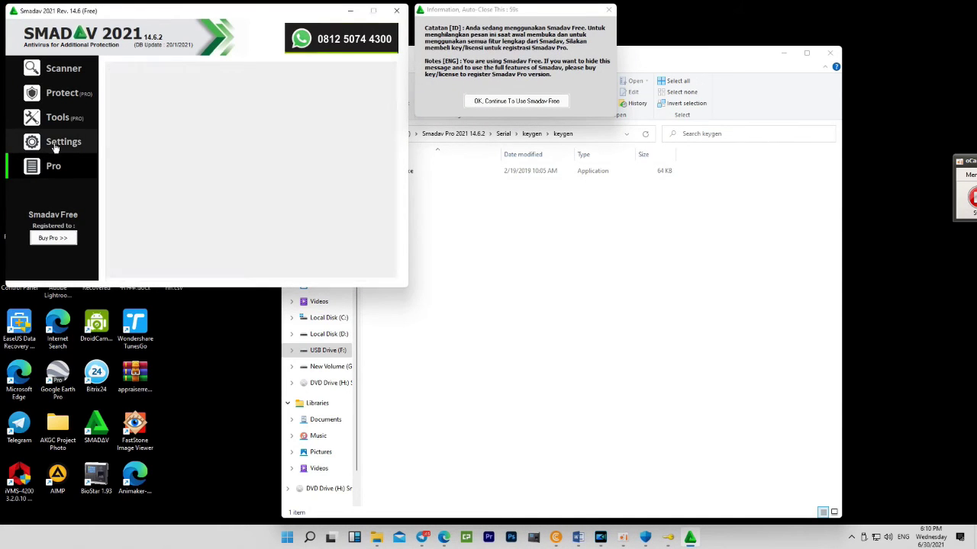
Show Smadav's general settings and dismiss the Smadav Free notice.
click(57, 143)
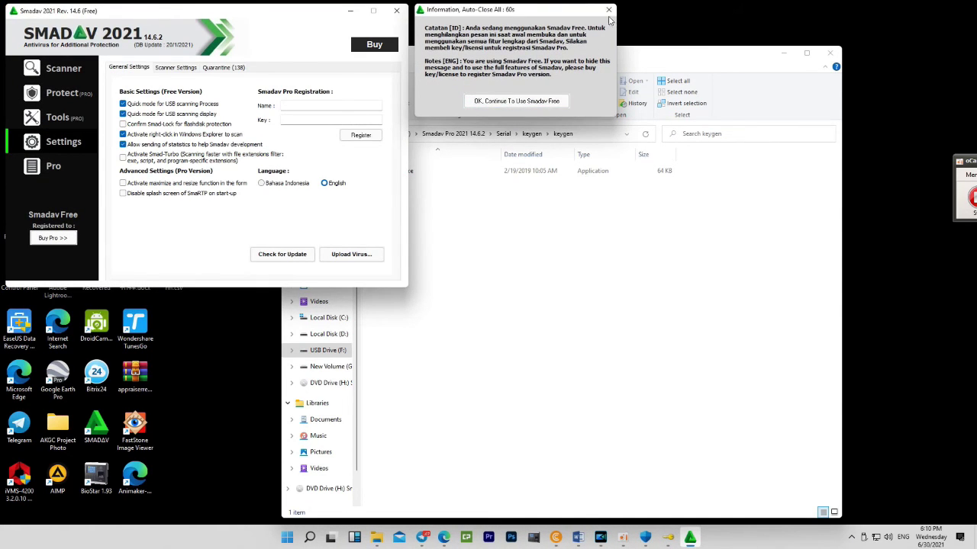
click(532, 100)
click(510, 102)
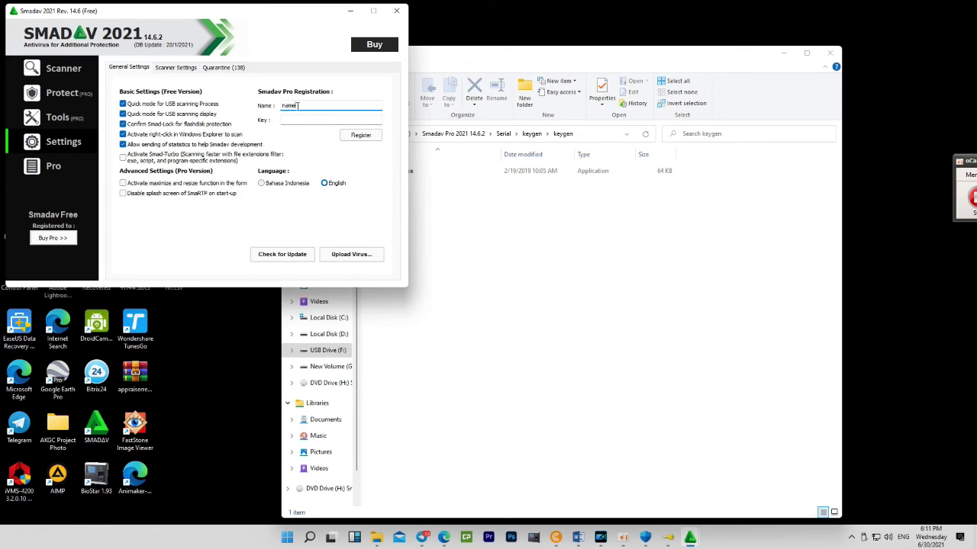
Register Smadav Pro with the name "name" and the licence key, and close the confirmation message.
click(298, 122)
key(ctrl+v)
click(361, 135)
click(556, 304)
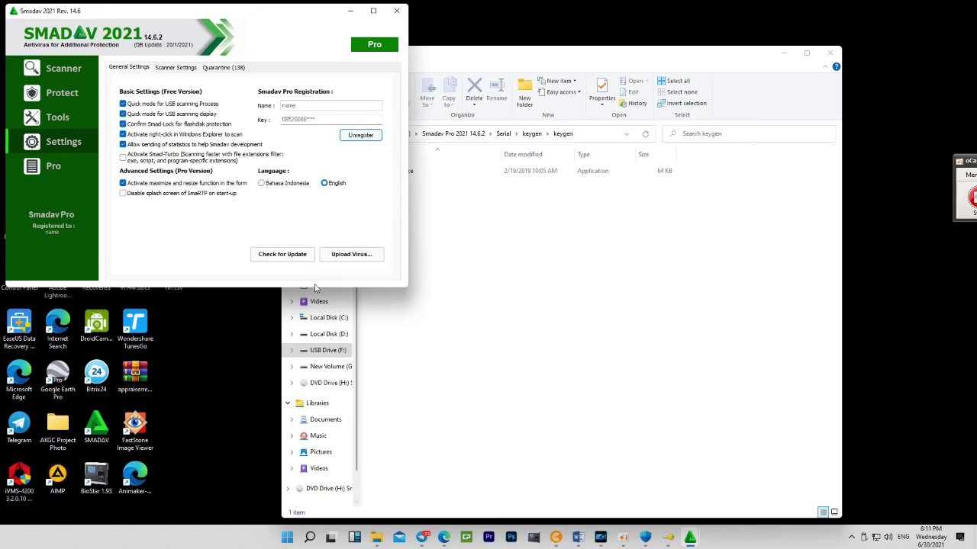
Check for a Smadav update, and close the Smadav window and the keygen folder window.
click(277, 260)
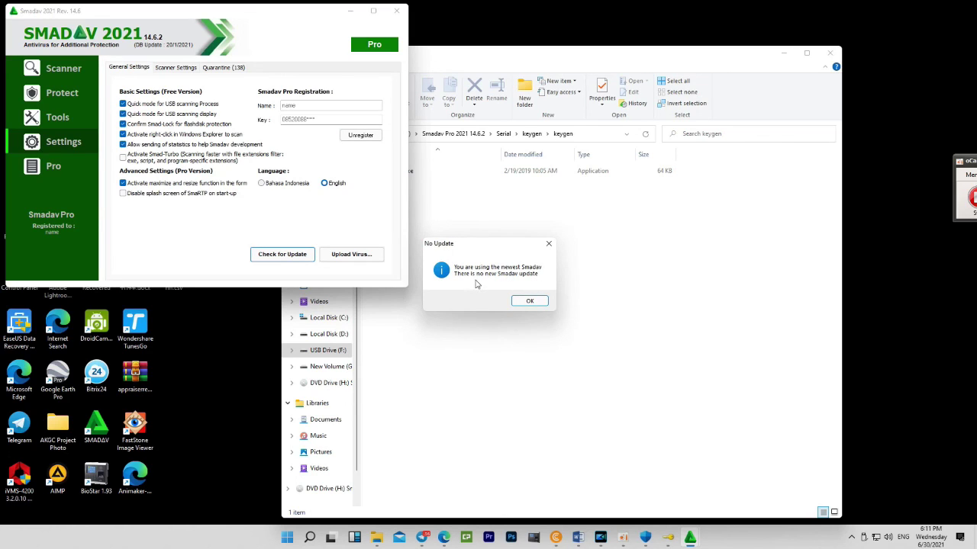
click(534, 305)
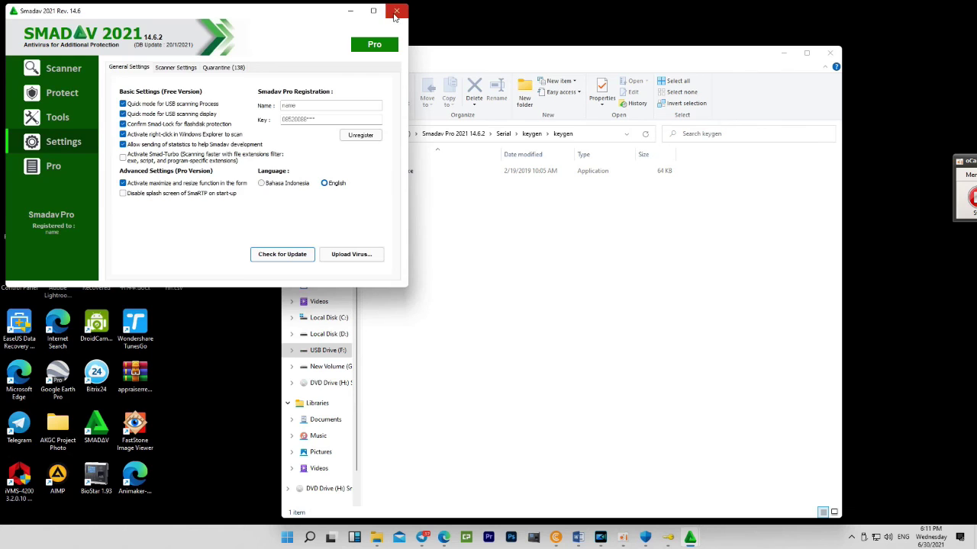
click(395, 15)
click(390, 14)
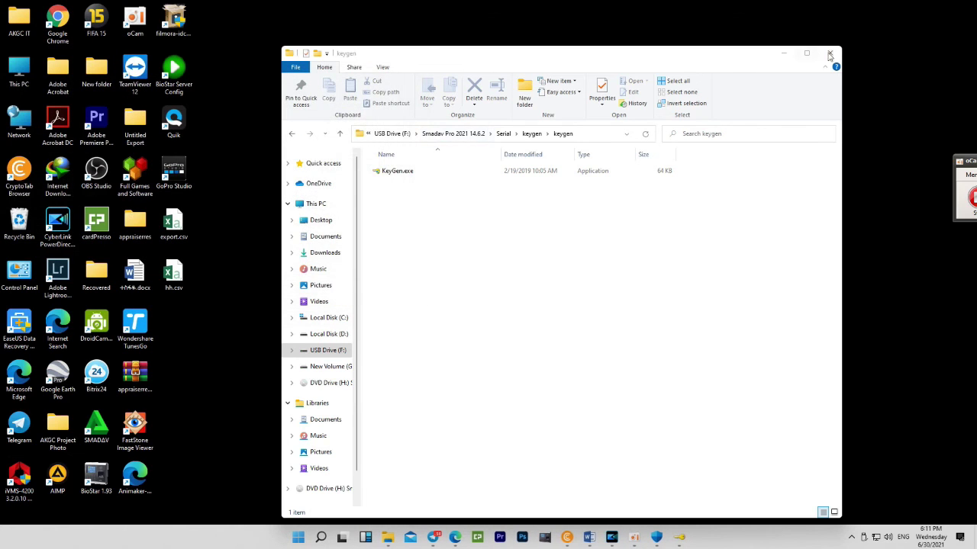
click(829, 54)
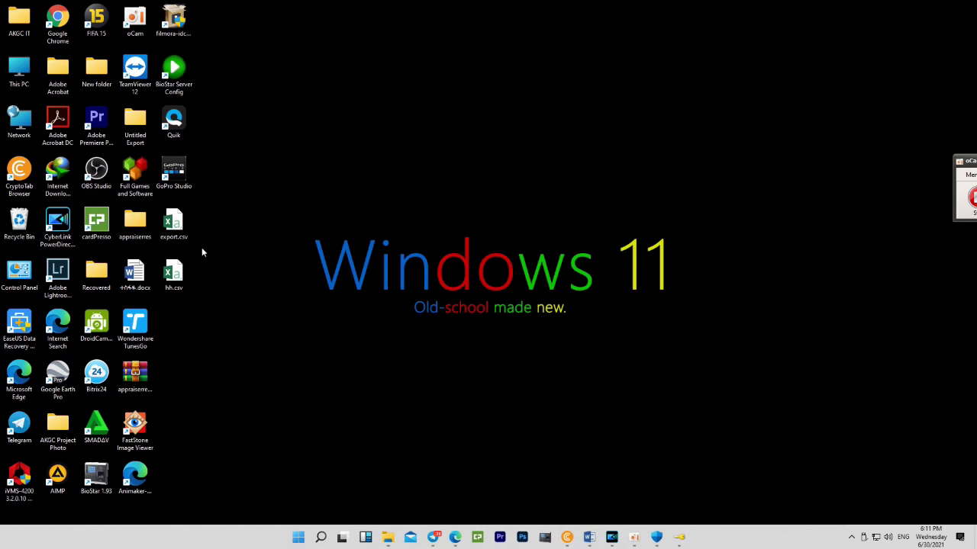